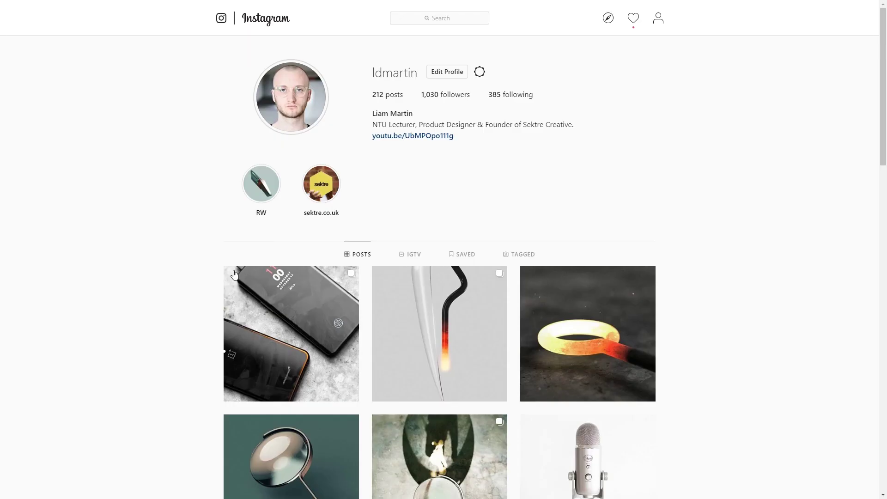
- Open the phone-renders post, browse to the two phones on marble, and view it full screen
left_click(329, 314)
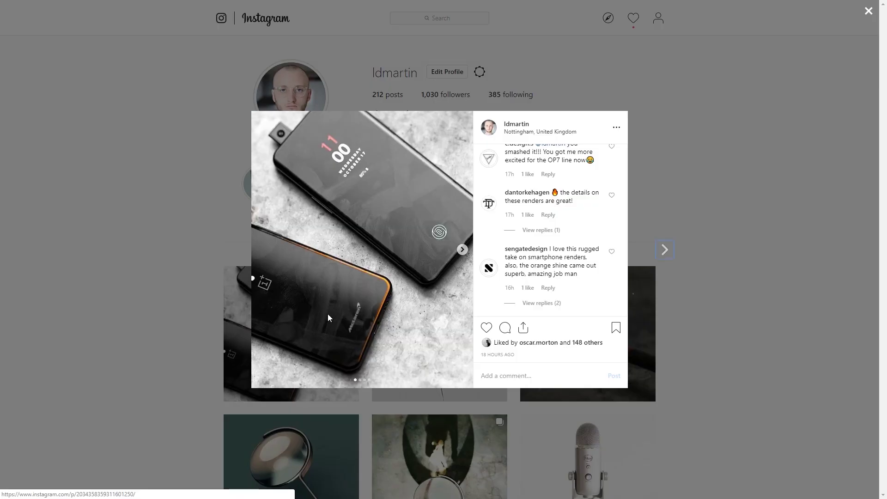
left_click(463, 250)
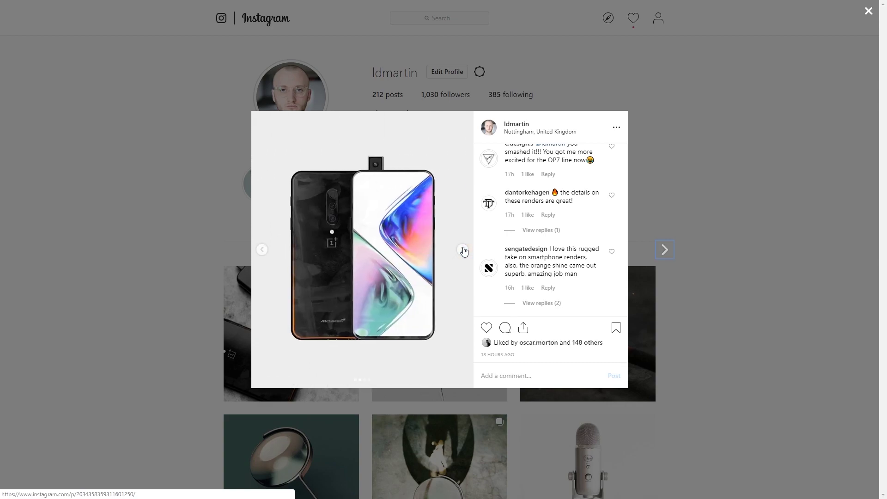
left_click(463, 250)
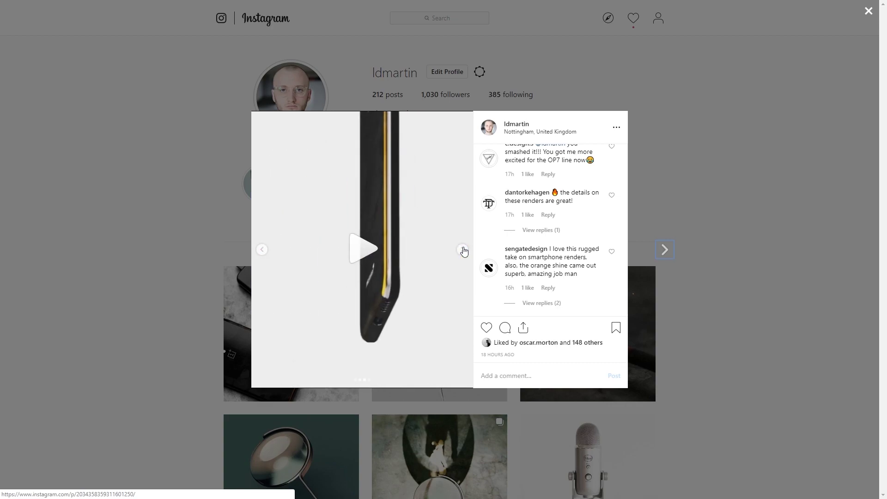
left_click(462, 250)
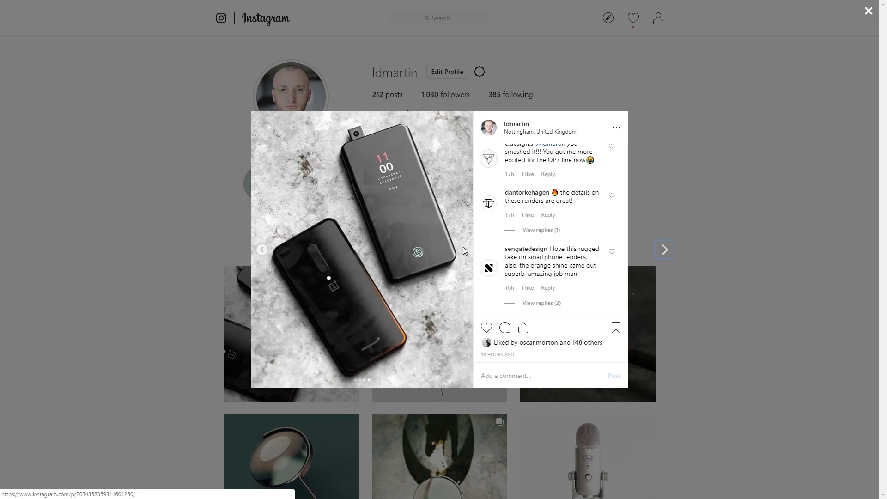
left_click(463, 250)
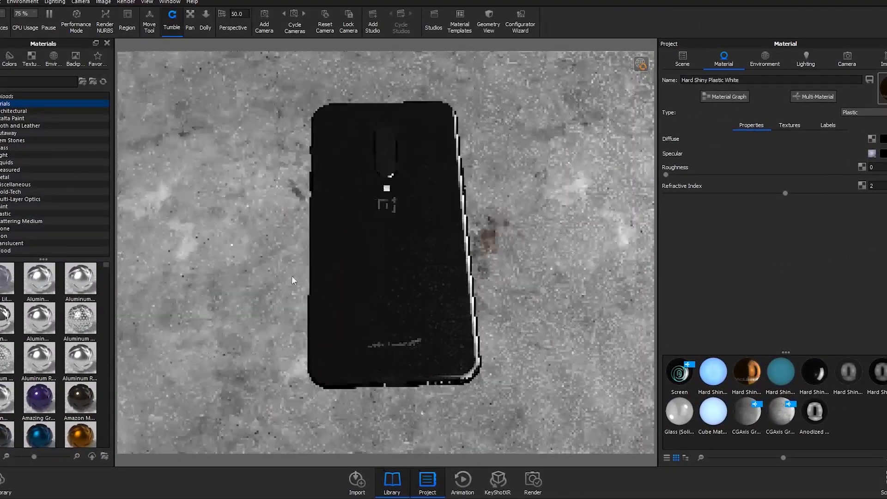
- Orbit the camera to see the phone's back from above, filling the viewport
left_click_drag(292, 275, 457, 301)
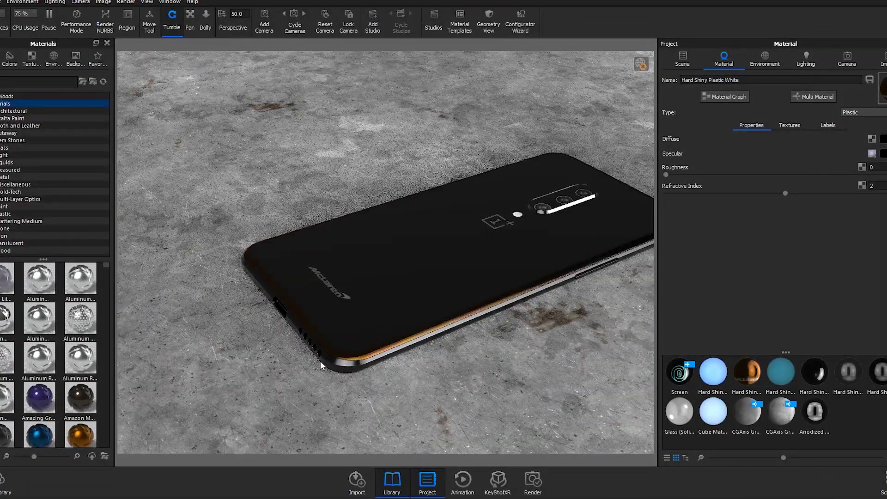
left_click_drag(320, 361, 387, 236)
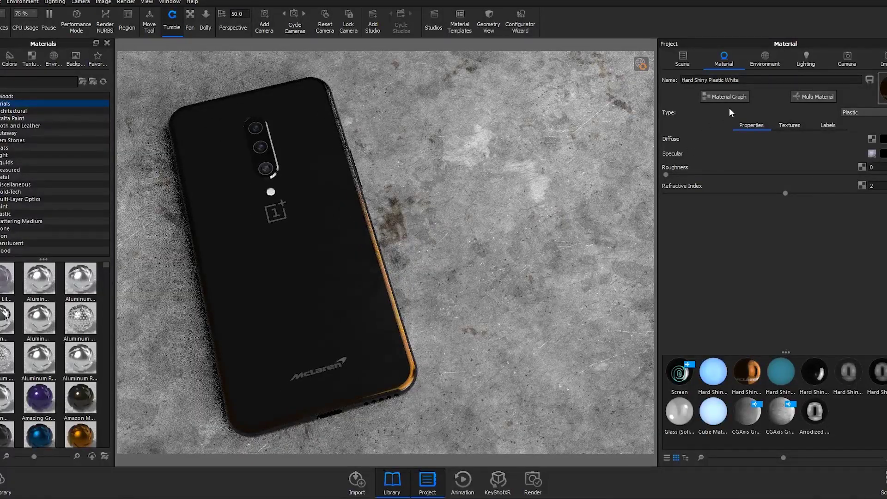
- Delete the Spots, Color Gradient, Color Composite and Curvature nodes from the Hard Shiny Plastic White graph
left_click(726, 96)
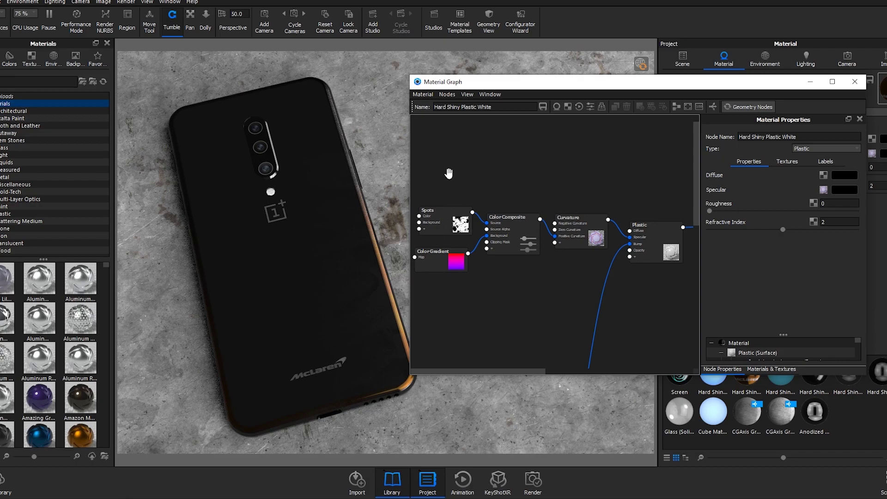
left_click_drag(423, 164, 581, 343)
key("Delete")
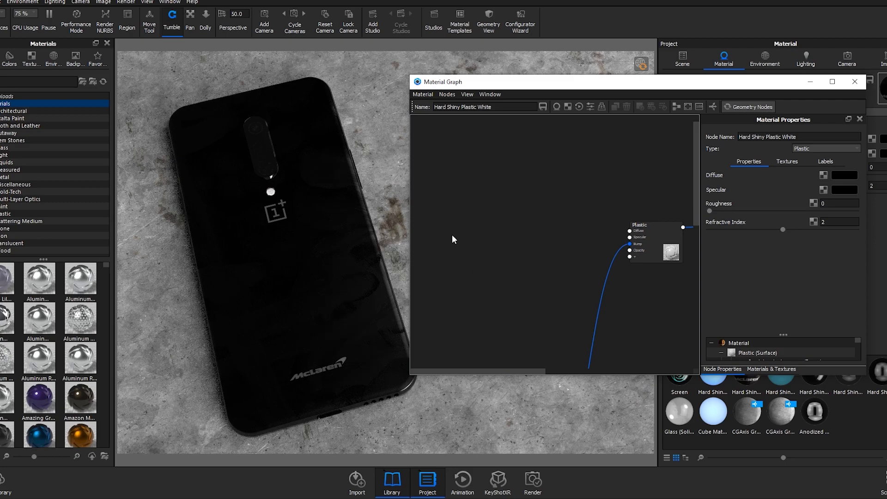
- Add a Spots texture node from Textures and place it beside the Plastic node
right_click(436, 204)
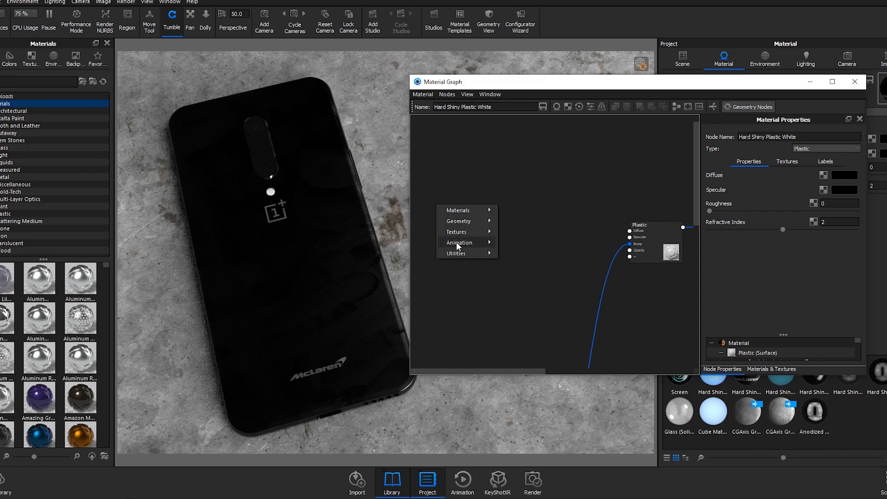
mouse_move(461, 228)
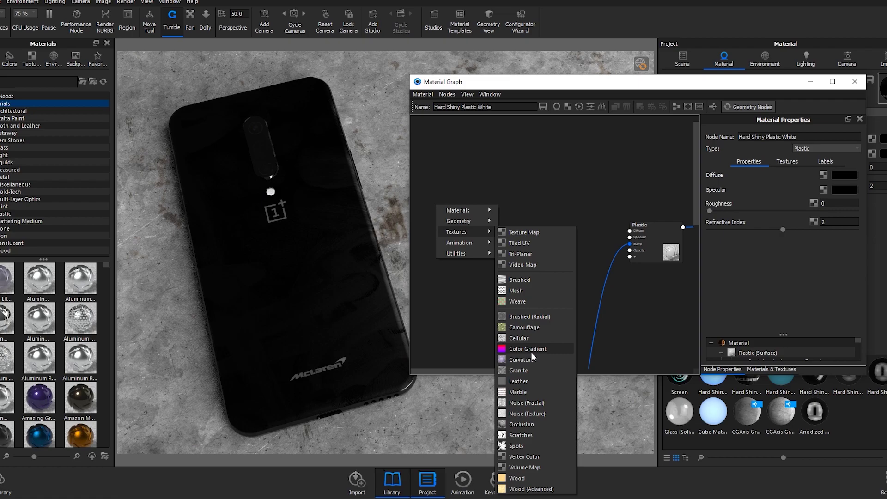
left_click(526, 444)
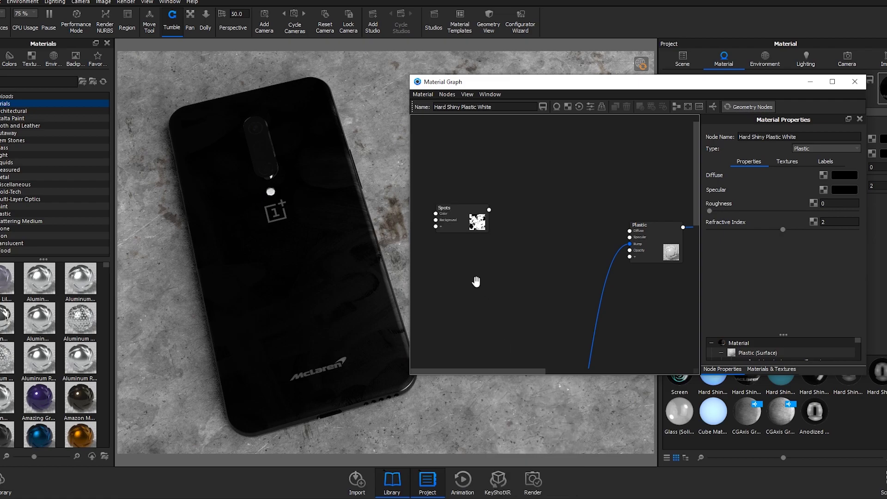
left_click_drag(450, 218, 448, 212)
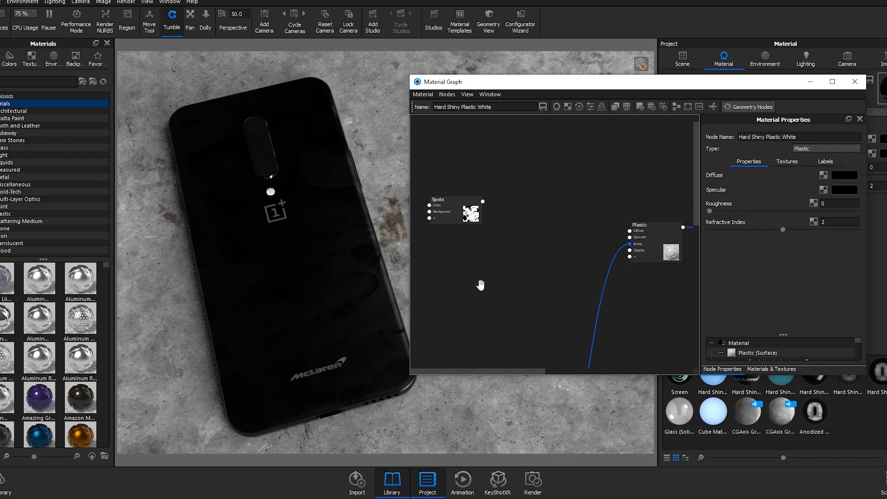
- Set the Spots node's Color to yellow-orange and its Background to orange
left_click(459, 212)
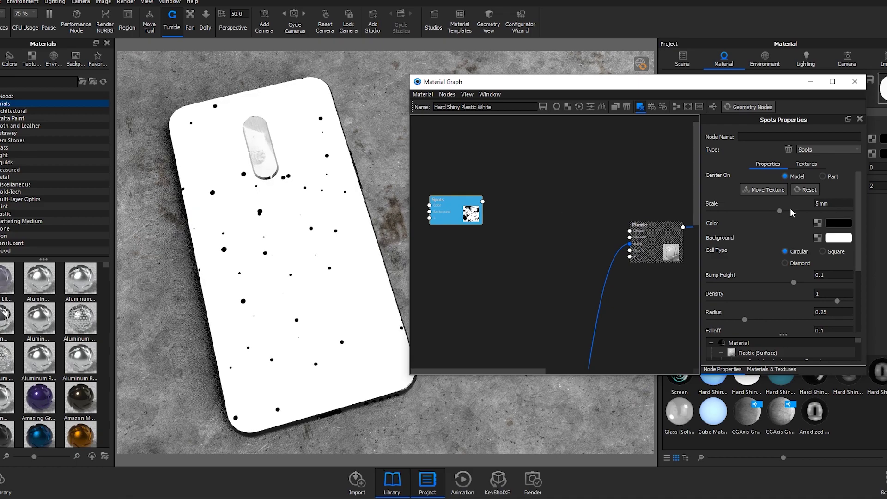
left_click(850, 225)
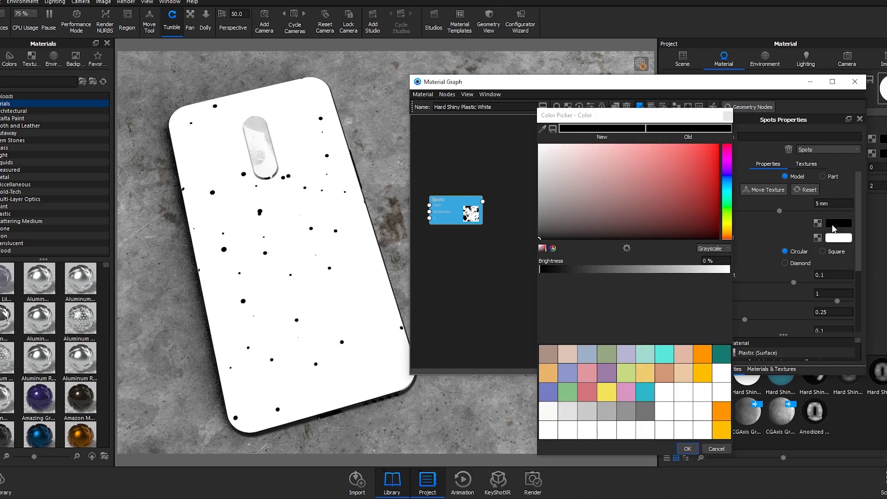
left_click(721, 426)
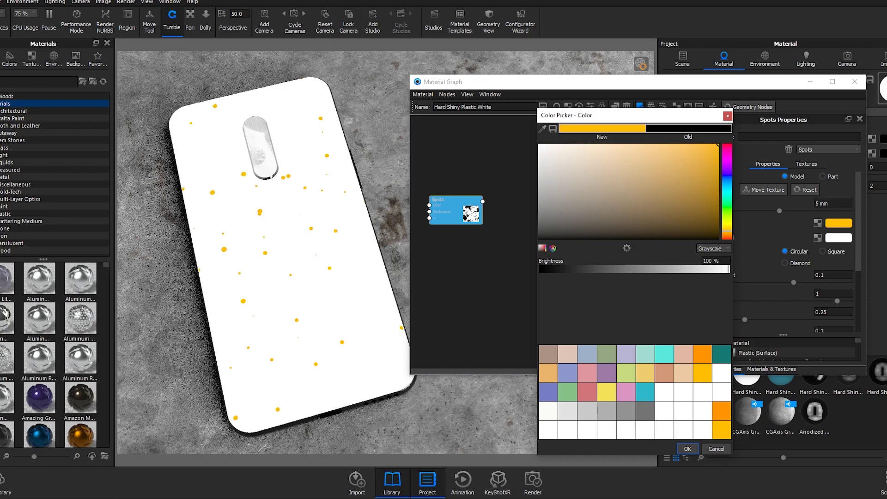
left_click(688, 449)
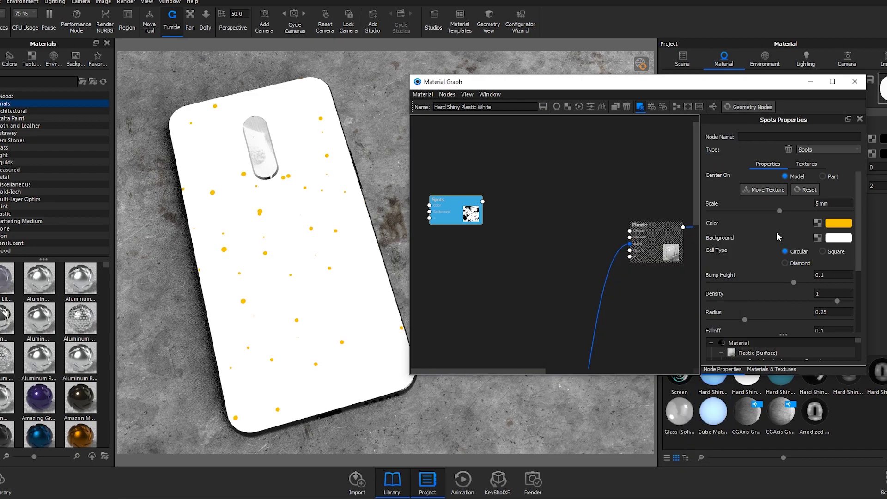
left_click(837, 240)
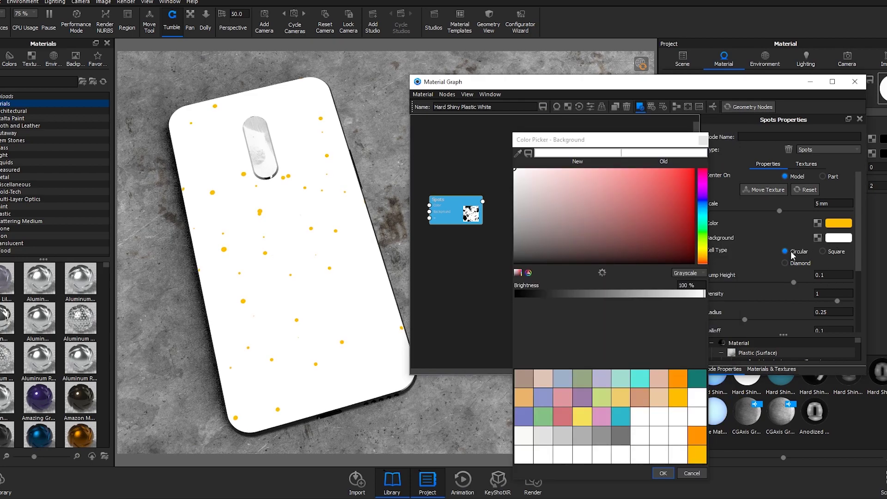
left_click(698, 436)
left_click(663, 474)
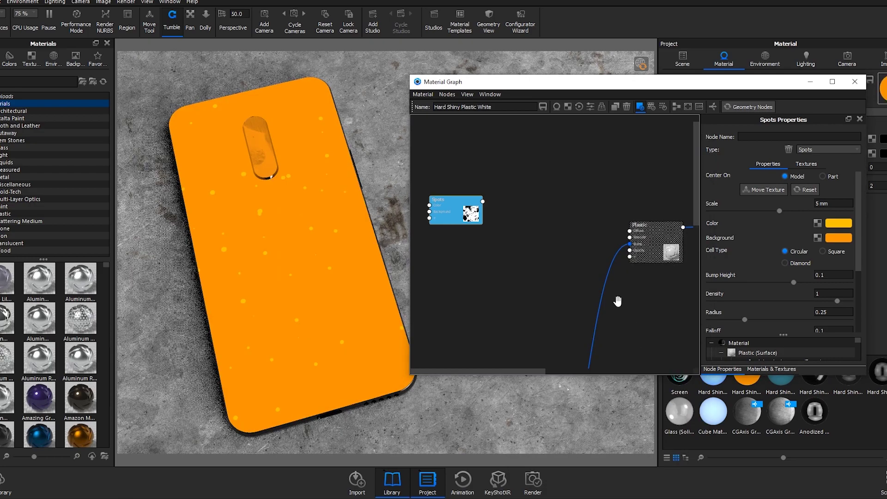
- Set Spots Density 10, Radius 0.547, Scale 50 mm and Falloff 0.477, then end the preview
double_click(834, 293)
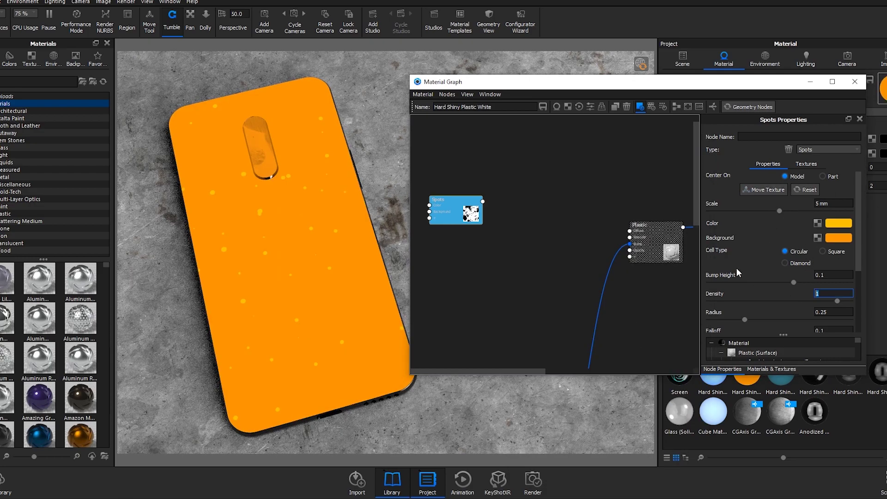
type("10")
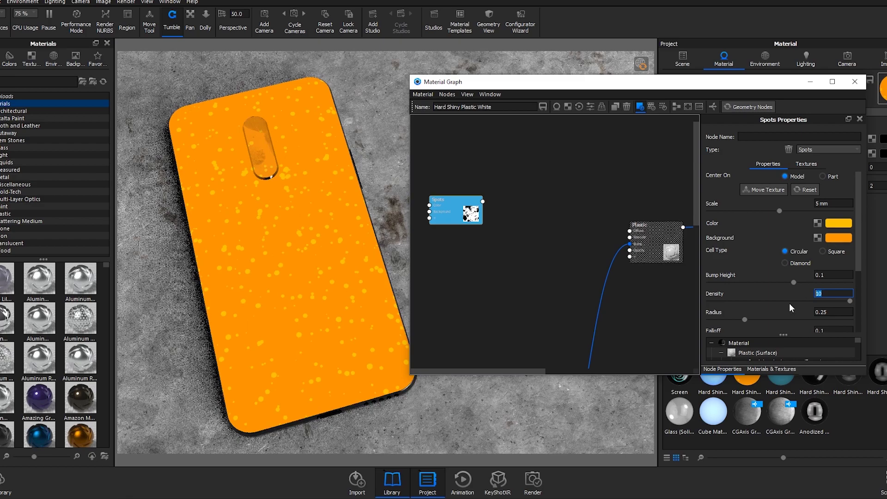
left_click_drag(745, 320, 787, 319)
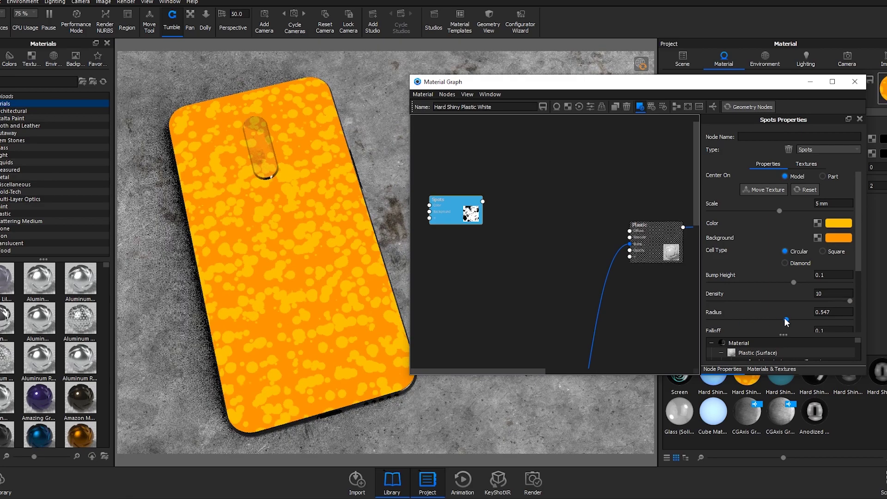
double_click(817, 203)
type("50")
key("Return")
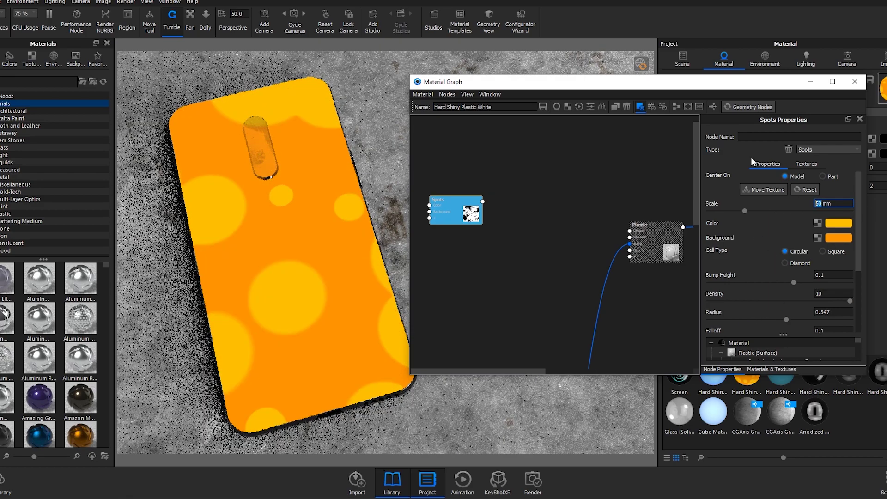
scroll(790, 296, "down", 1)
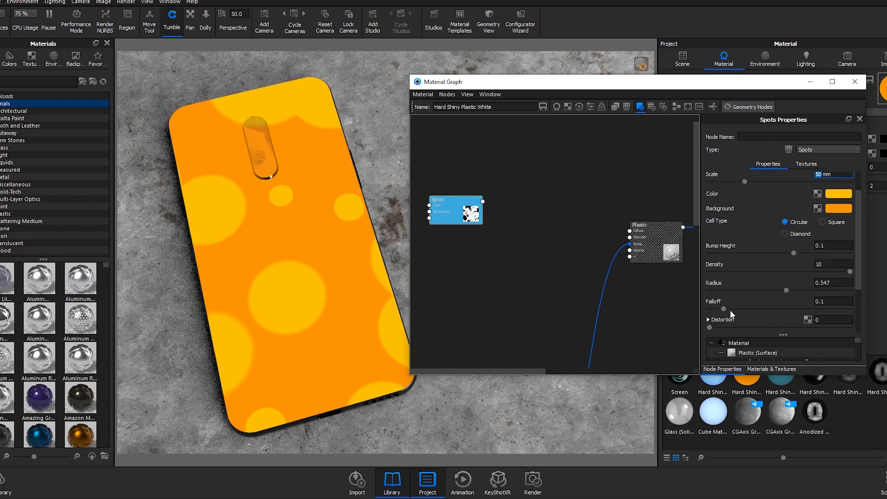
left_click_drag(724, 309, 777, 309)
left_click_drag(223, 233, 250, 253)
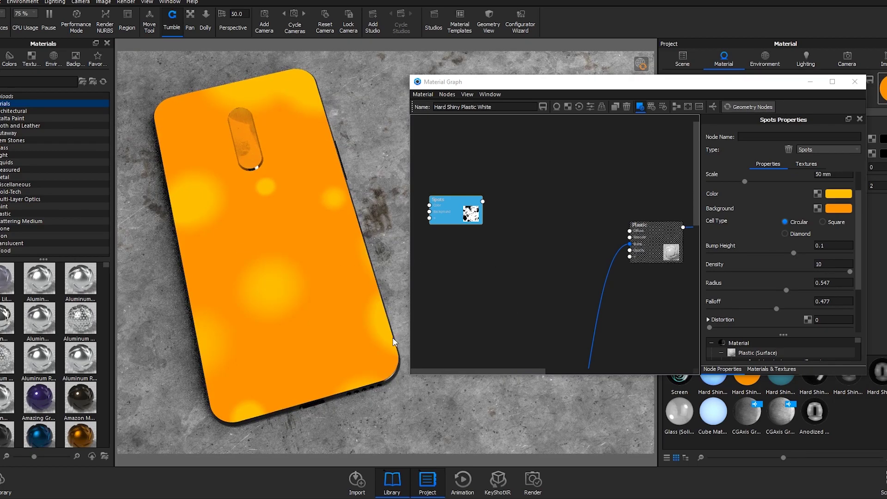
left_click(449, 213)
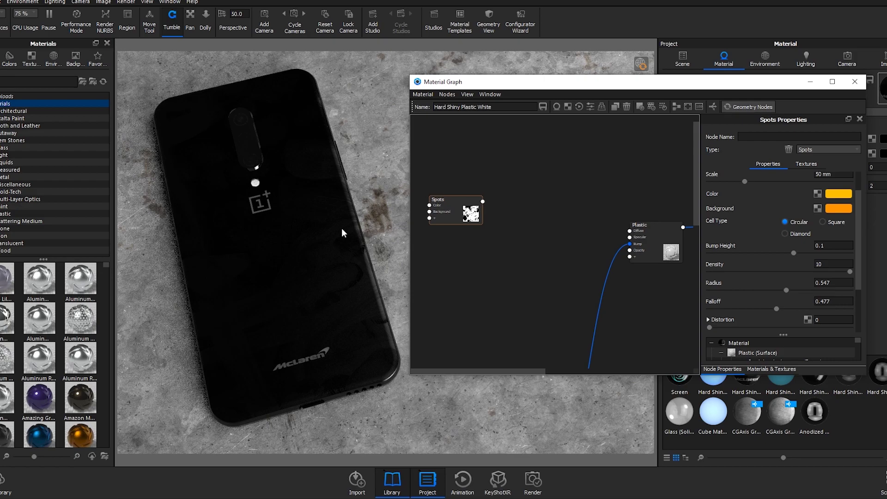
- Add a Color Gradient texture node to the material graph below the Spots node
left_click_drag(342, 228, 346, 245)
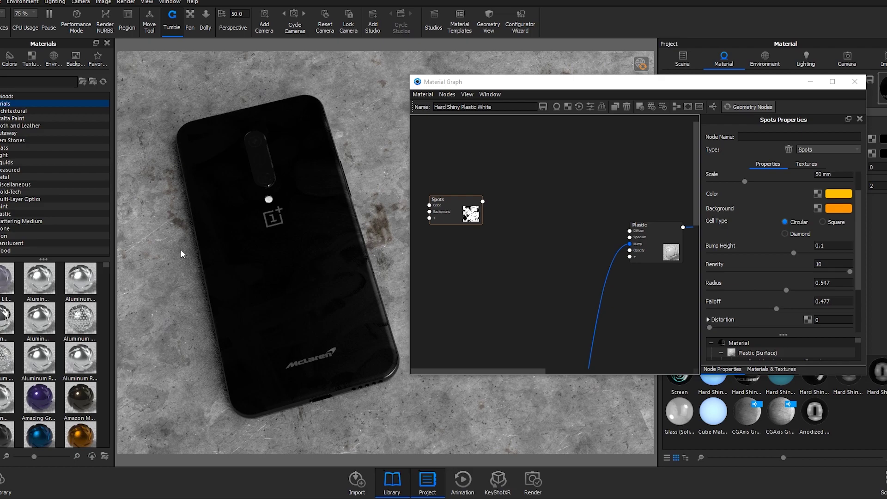
left_click(440, 246)
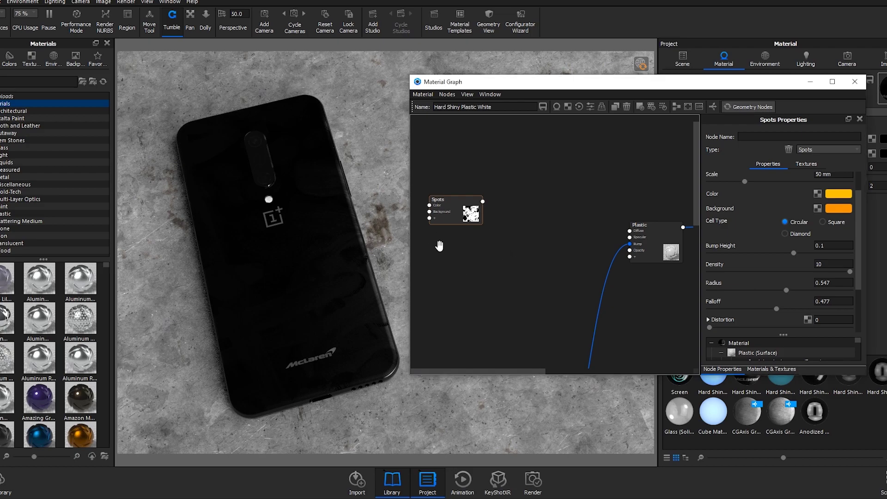
right_click(440, 246)
mouse_move(465, 327)
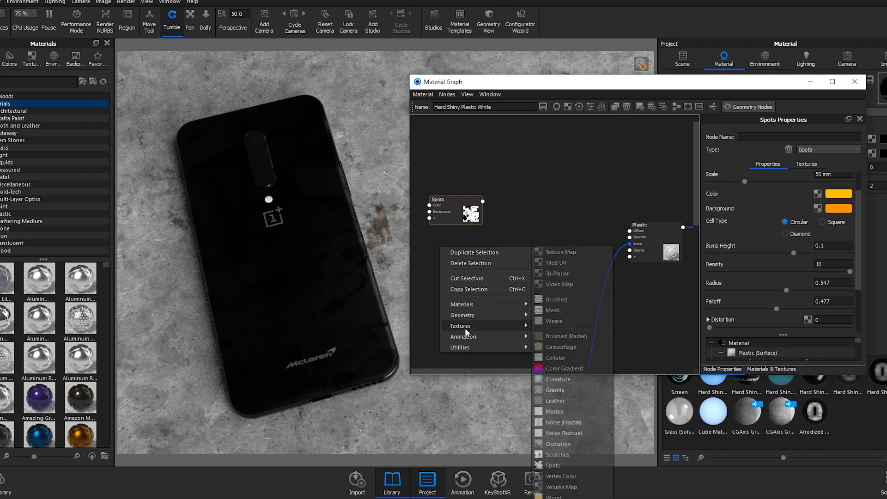
left_click(571, 367)
- Add a Color Gradient node and rotate its texture to -90° along the phone's length
left_click(465, 248)
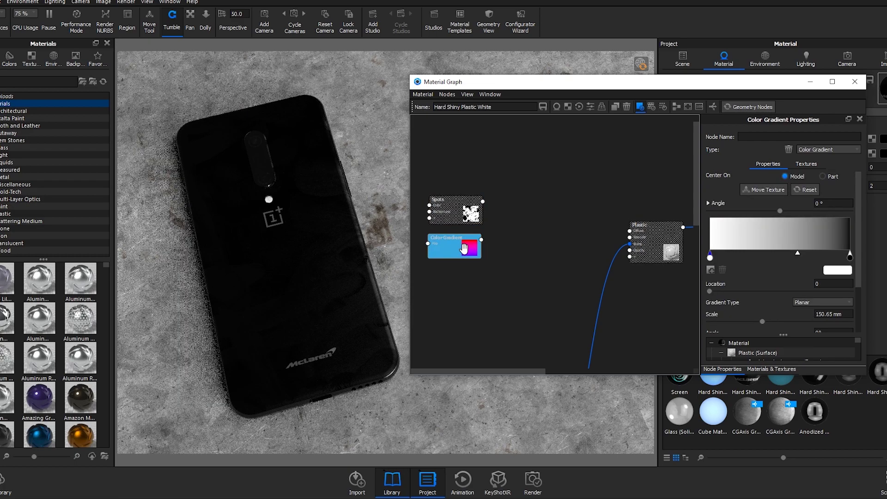
left_click(763, 190)
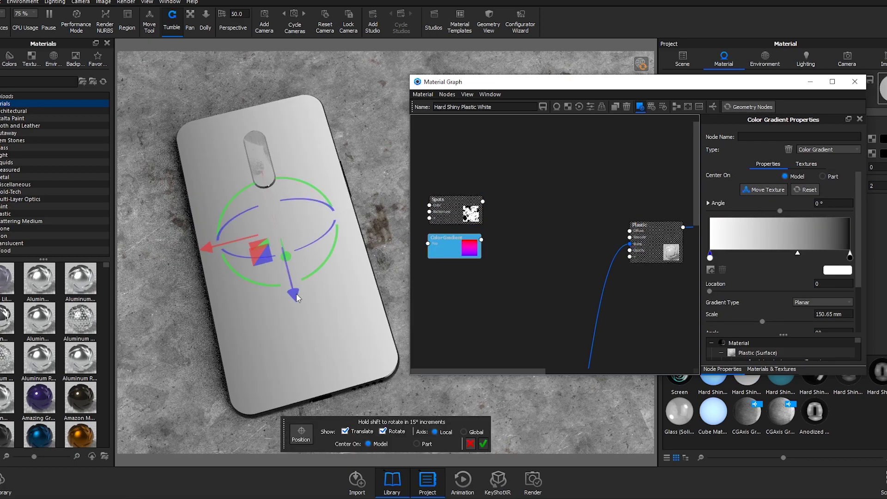
mouse_move(296, 293)
left_mouse_down()
mouse_move(328, 261)
mouse_move(307, 294)
left_mouse_up()
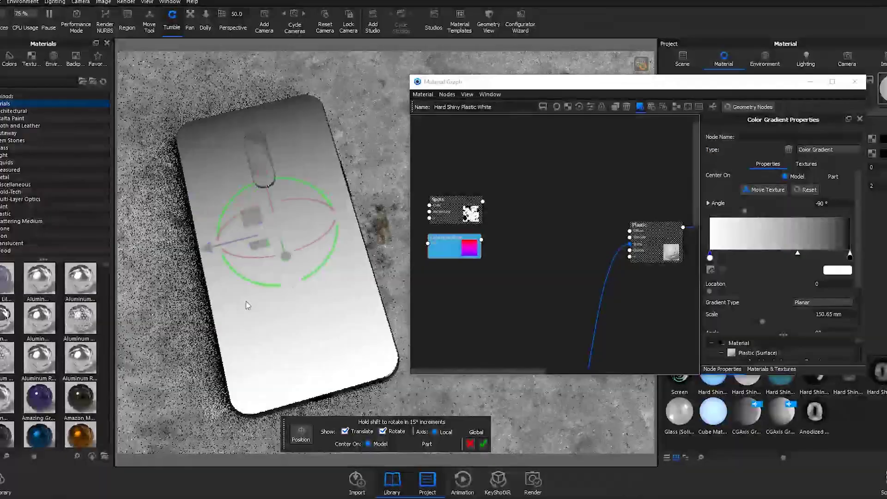
left_click_drag(247, 305, 279, 352)
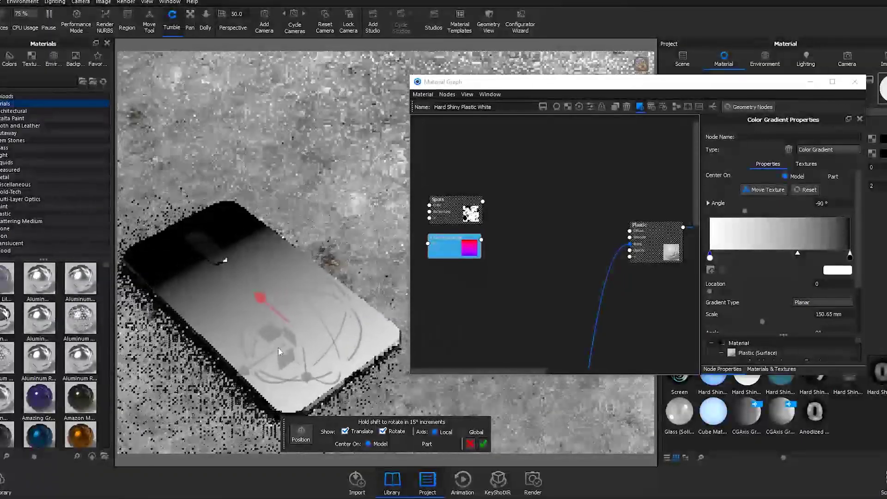
left_click(483, 442)
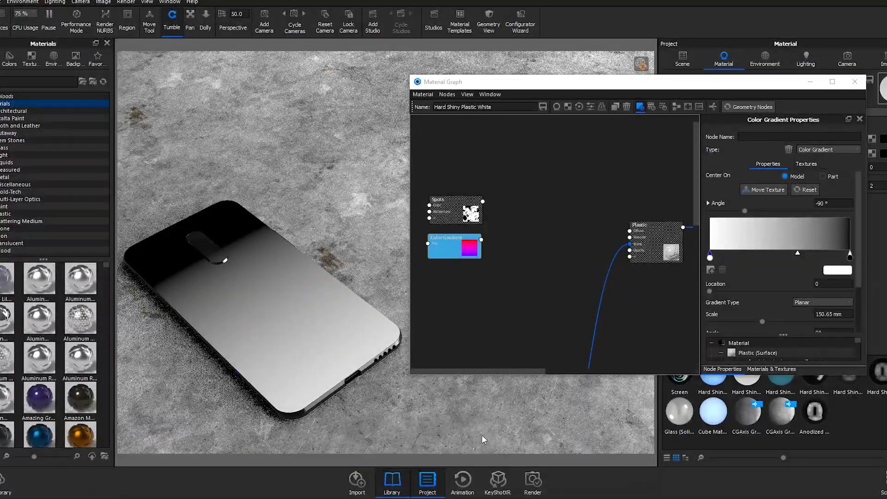
- Recheck the gradient placement from another angle and return to the glossy black material view
left_click_drag(484, 439, 297, 222)
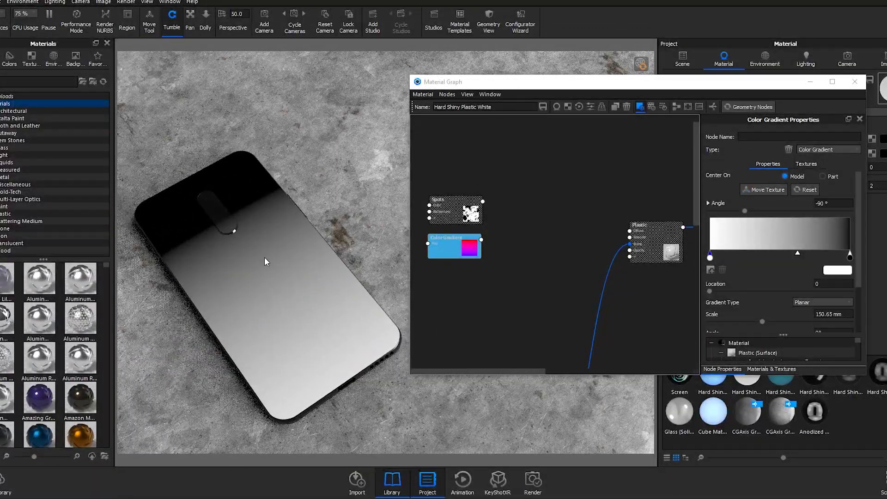
left_click_drag(265, 261, 284, 297)
left_click(765, 189)
left_click(483, 443)
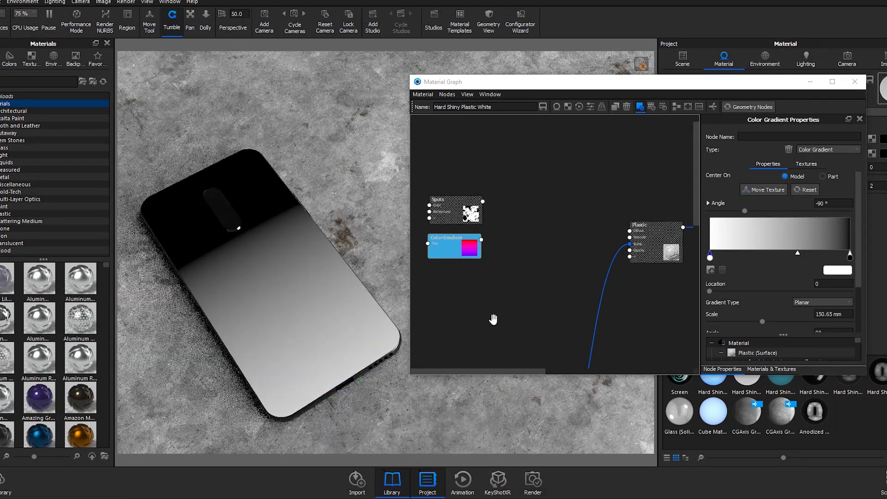
left_click(497, 302)
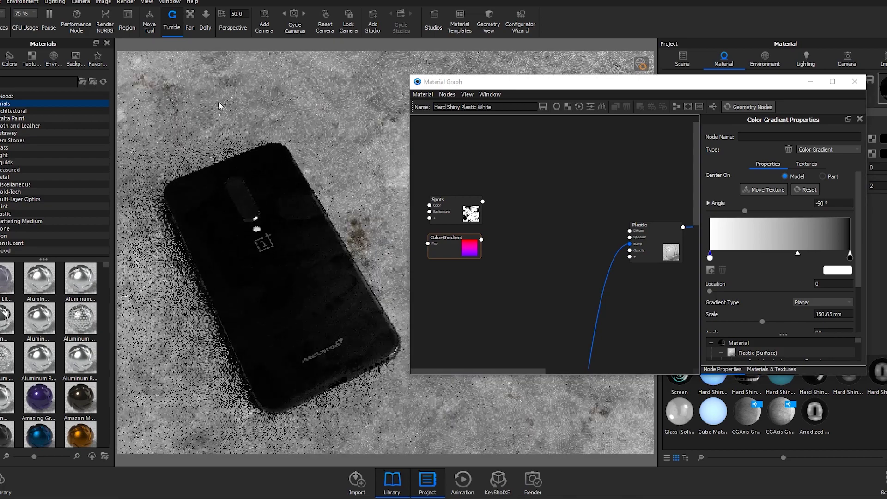
- Add a Color Composite node beside Spots and wire Spots into its Source input
right_click(499, 222)
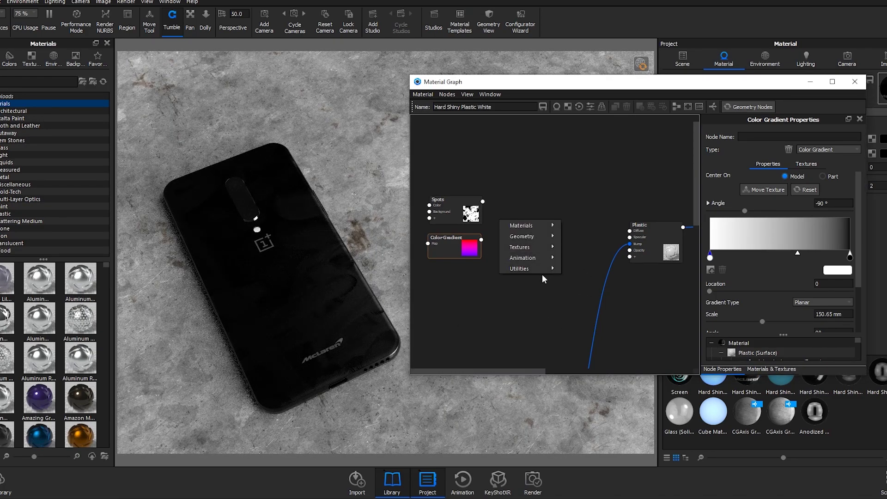
mouse_move(541, 271)
left_click(606, 292)
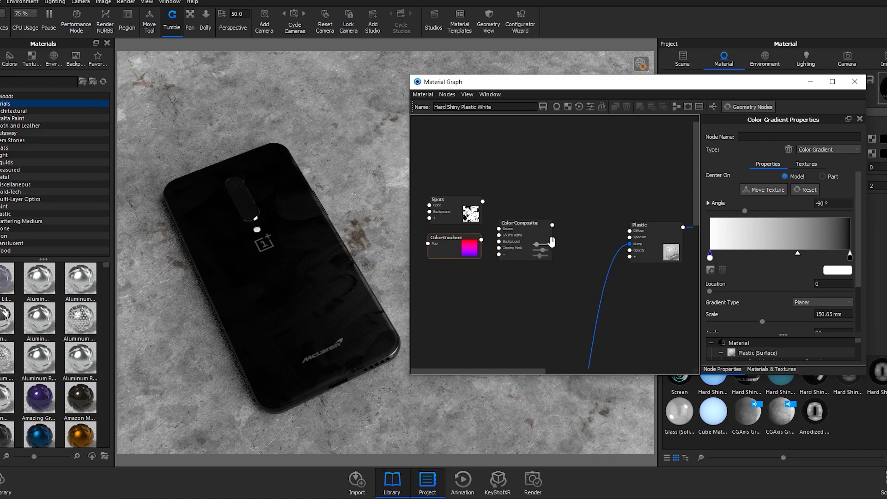
left_click_drag(547, 252, 549, 231)
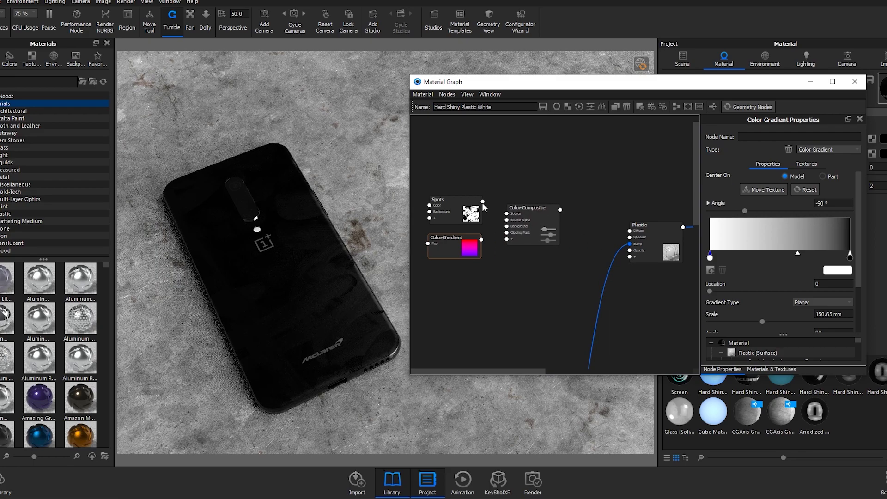
left_click_drag(481, 203, 522, 225)
- Set the Color Composite blend mode to Multiply and preview the orange spotted gradient
left_click(523, 225)
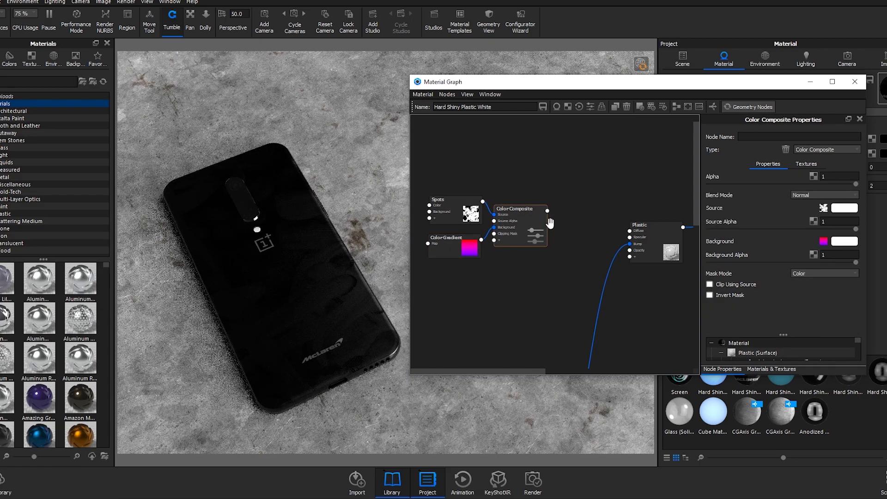
left_click(802, 196)
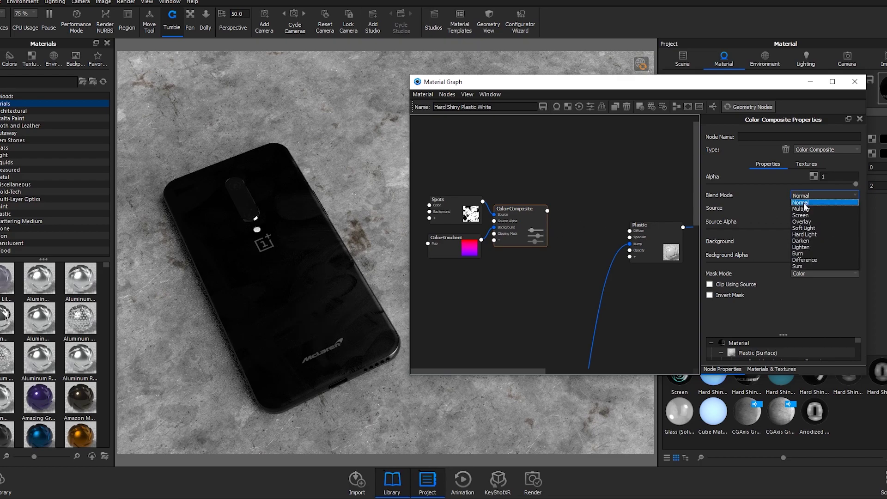
left_click(804, 209)
key("c")
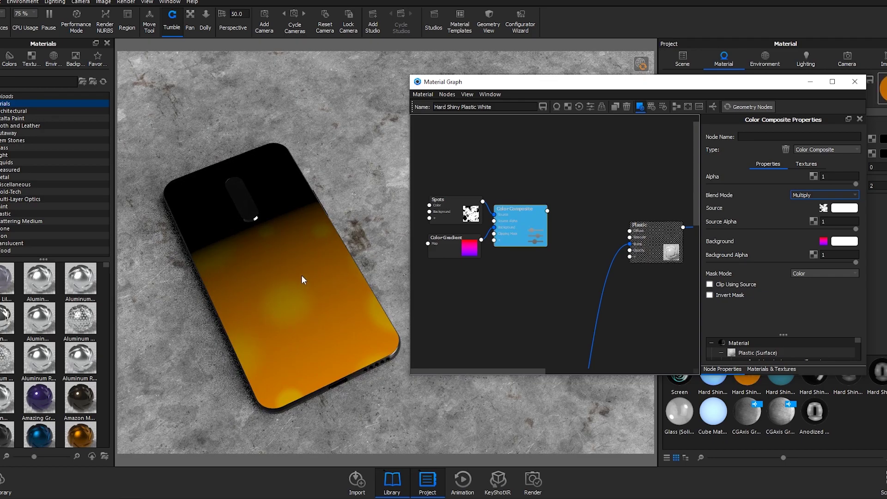
left_click_drag(301, 276, 227, 367)
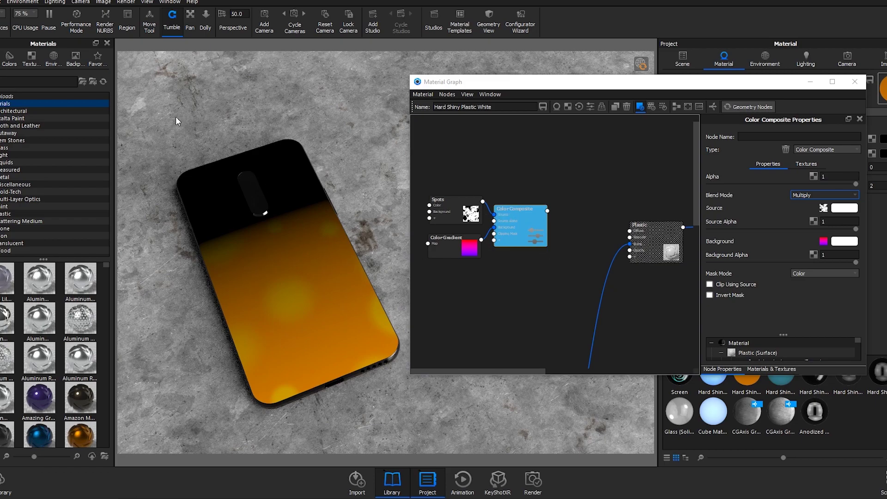
- Turn off the preview, add a Curvature node, and wire Color Composite into Positive Curvature
left_click(526, 222)
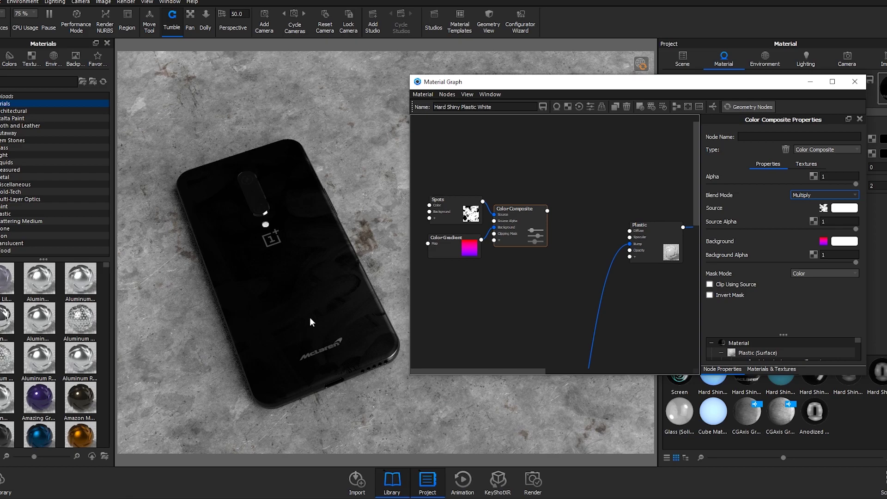
left_click_drag(336, 264, 365, 333)
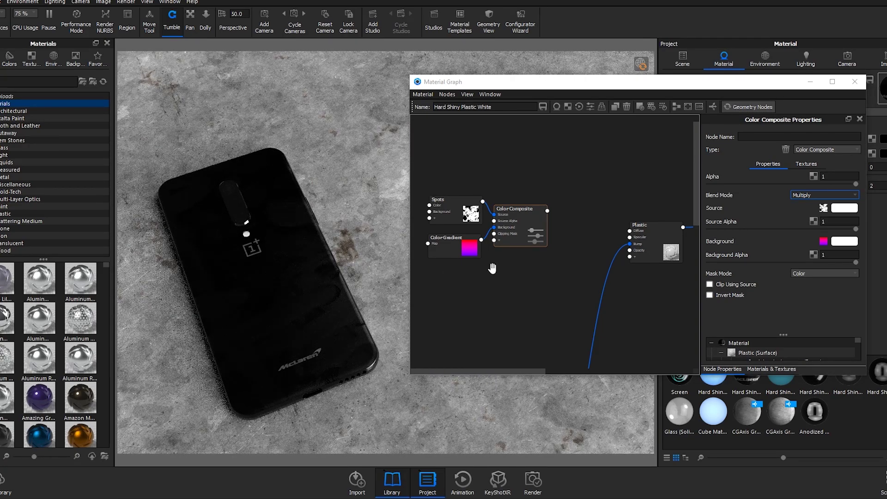
right_click(571, 209)
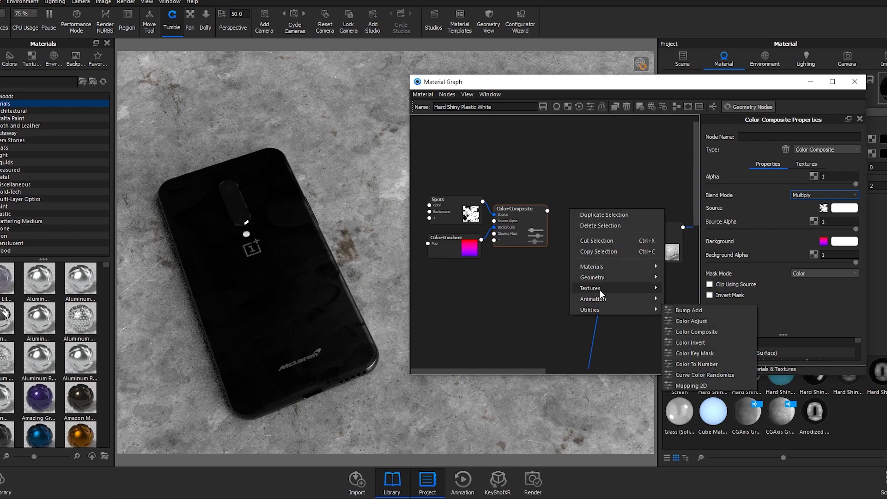
mouse_move(600, 290)
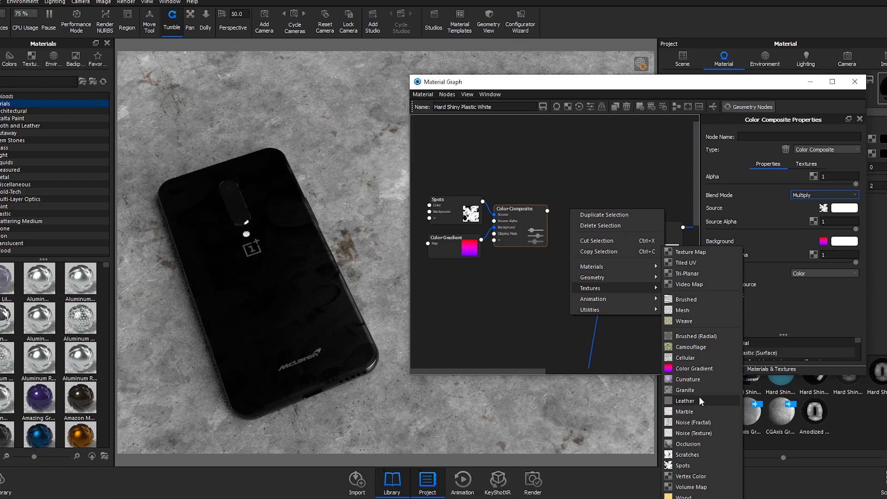
left_click(695, 379)
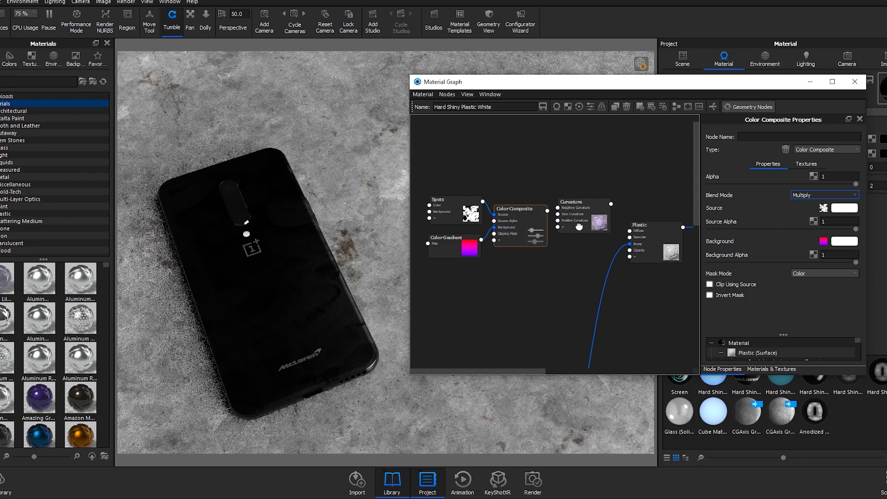
left_click_drag(579, 226, 587, 217)
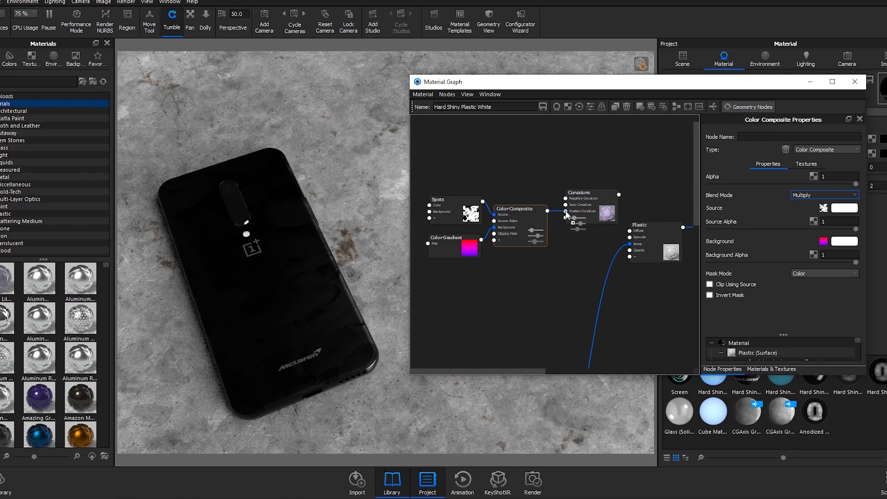
left_click_drag(566, 211, 576, 210)
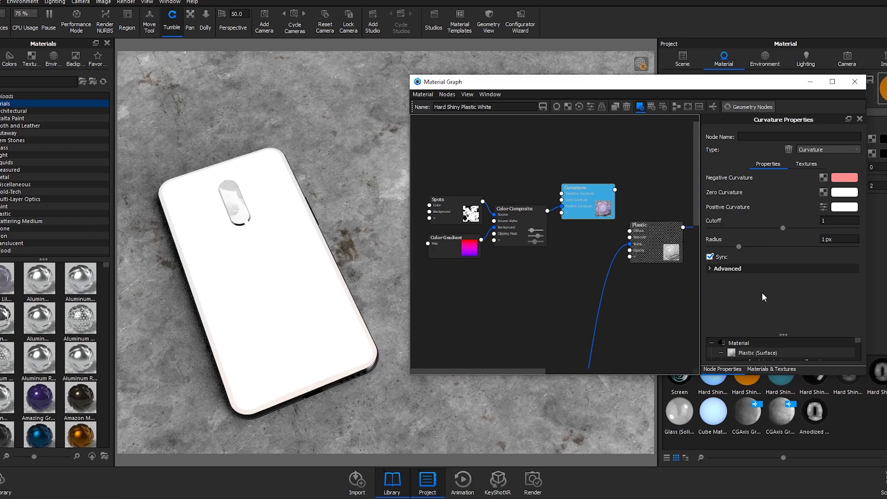
- Lower the Curvature node's Cutoff to 0.108 and raise its Radius to 3.38 px
left_click_drag(782, 228, 718, 233)
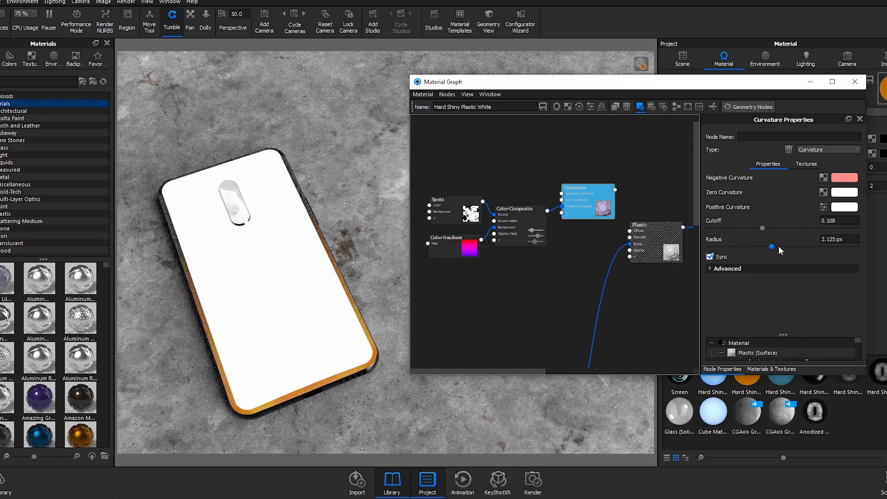
left_click_drag(780, 250, 809, 248)
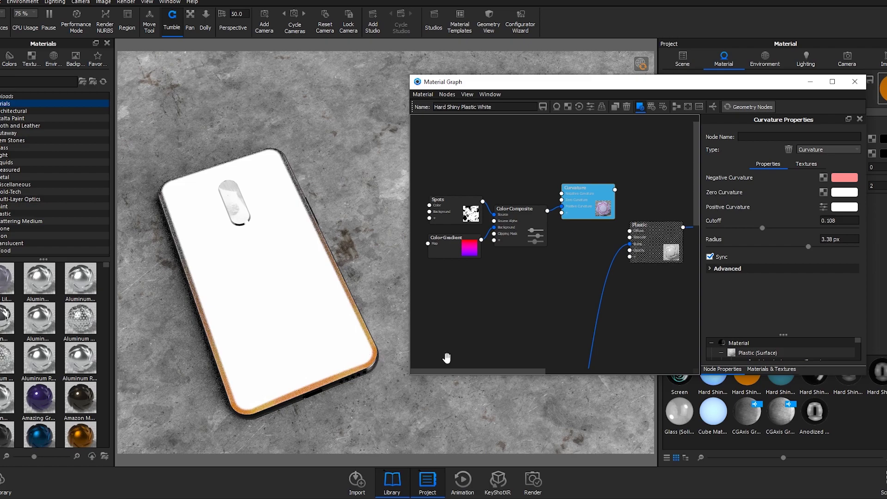
- Turn off the Curvature preview and wire Curvature into the Plastic node's Specular input
left_click(579, 205)
left_click_drag(579, 205, 576, 215)
left_click_drag(639, 246, 679, 230)
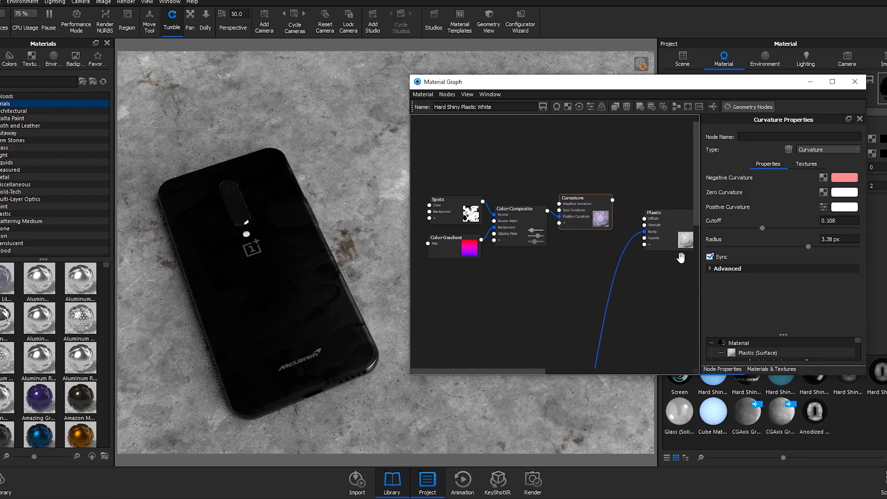
left_click_drag(612, 200, 645, 225)
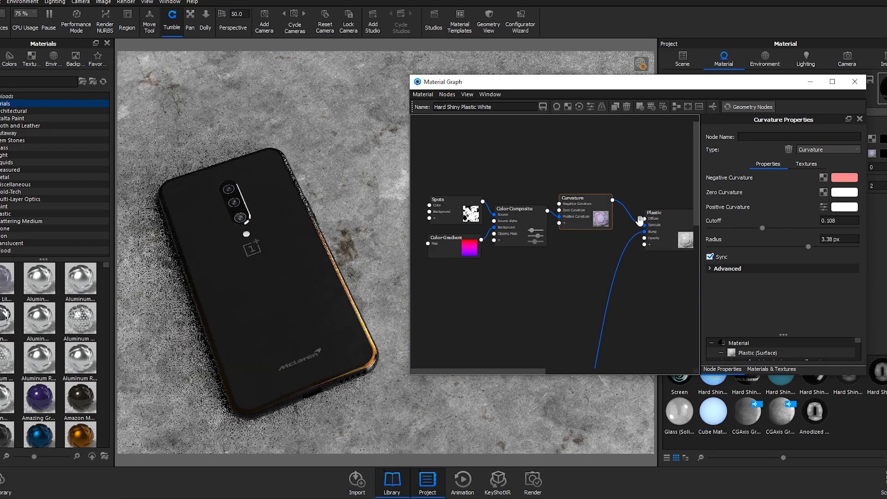
left_click_drag(342, 379, 340, 207)
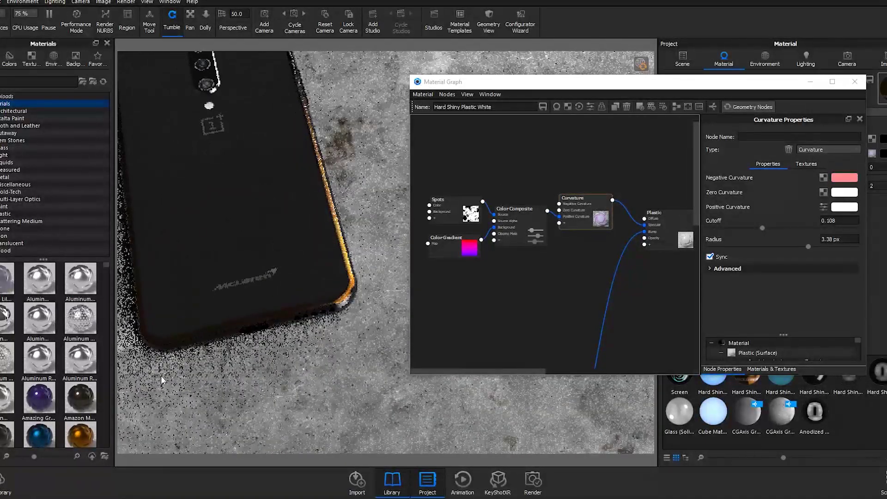
- Orbit the camera to view the phone upright and inspect the orange edge glow
left_click_drag(298, 158, 305, 257)
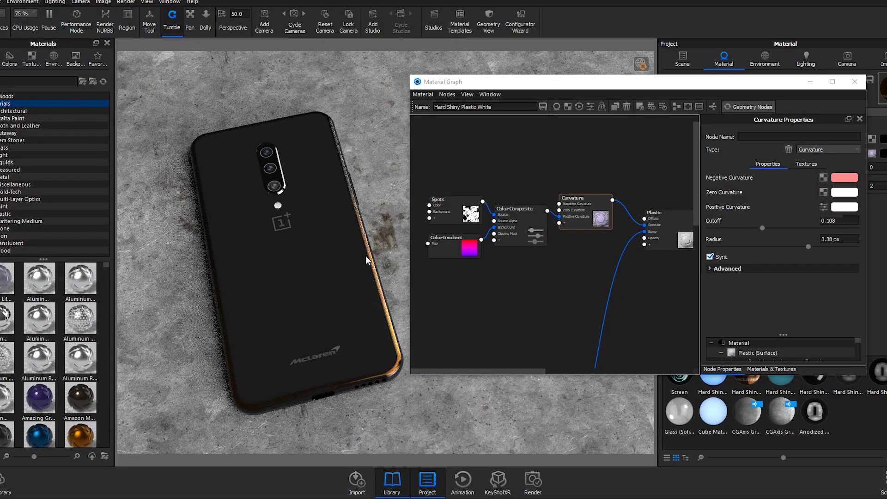
mouse_move(363, 262)
left_mouse_down()
mouse_move(346, 257)
mouse_move(369, 276)
left_mouse_up()
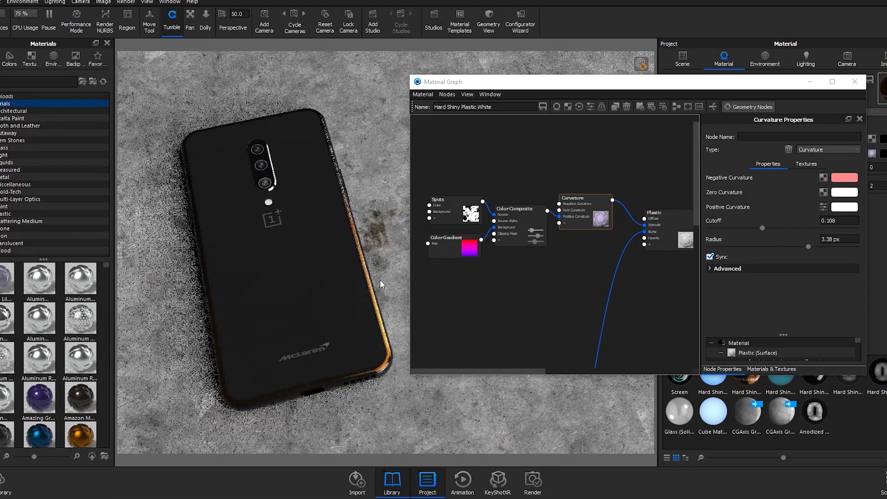